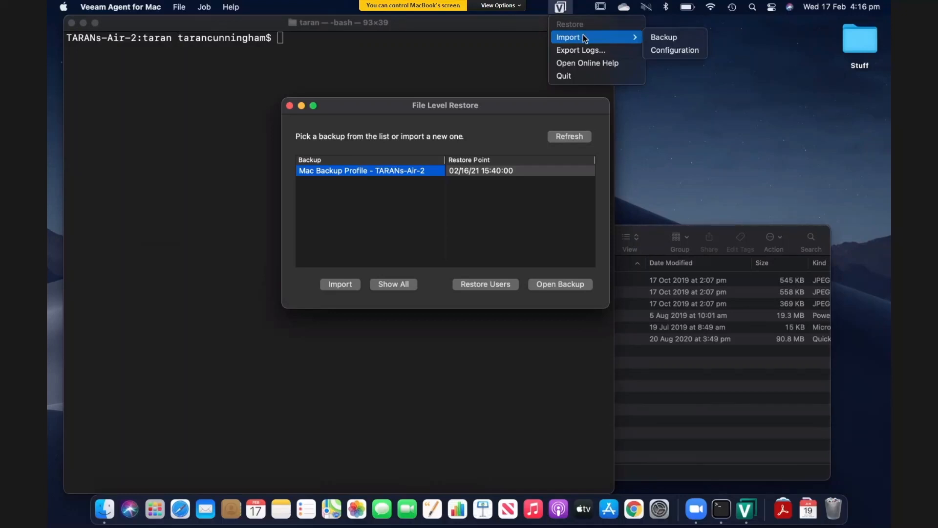
# Move the File Level Restore window aside and run the veeamconfig command in the terminal
pyautogui.click(705, 116)
pyautogui.moveTo(506, 101); pyautogui.dragTo(629, 102)
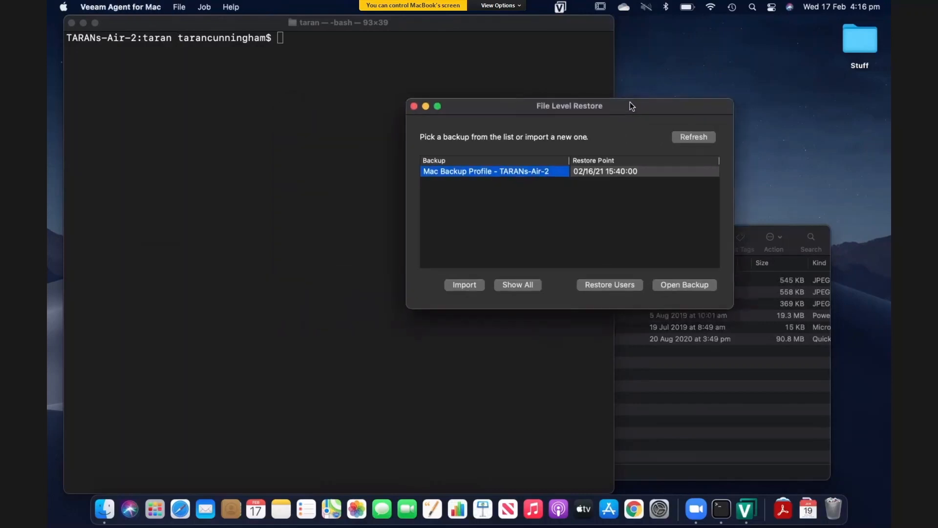
pyautogui.click(259, 23)
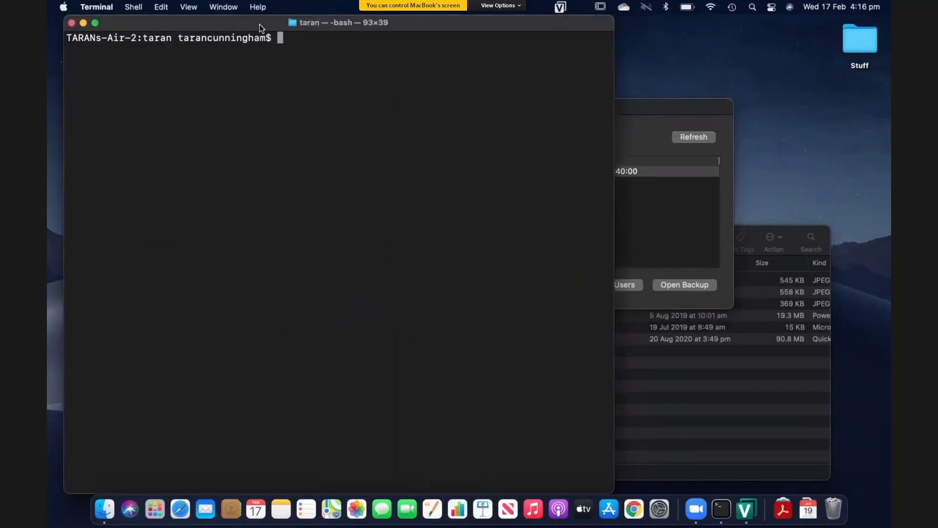
pyautogui.write('veeamconfig')
pyautogui.press('Return')
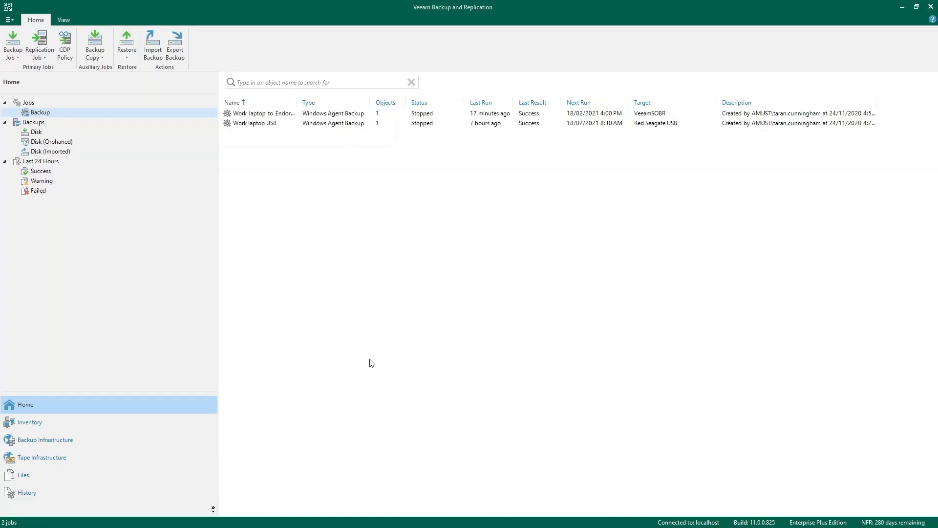
# Switch to Veeam Backup and Replication and start a new Mac backup job for the Catch All protection group
pyautogui.click(43, 424)
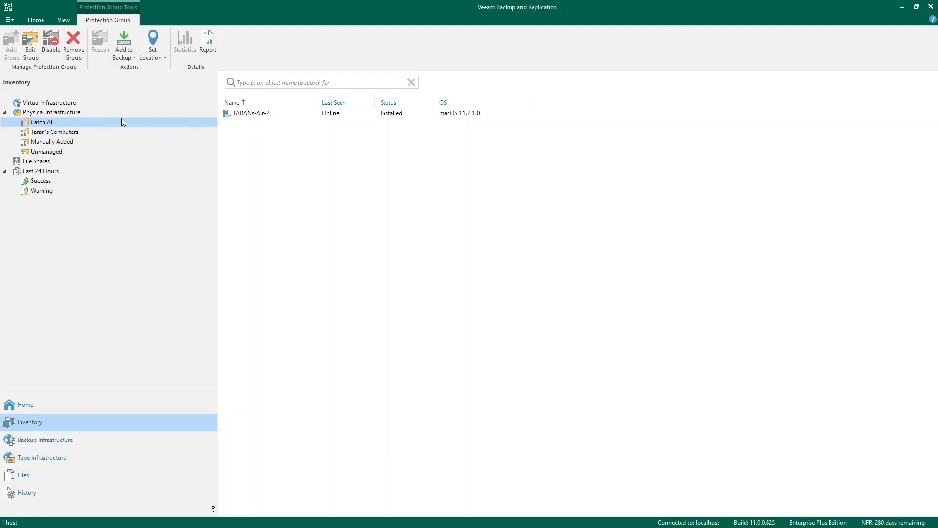
pyautogui.rightClick(84, 123)
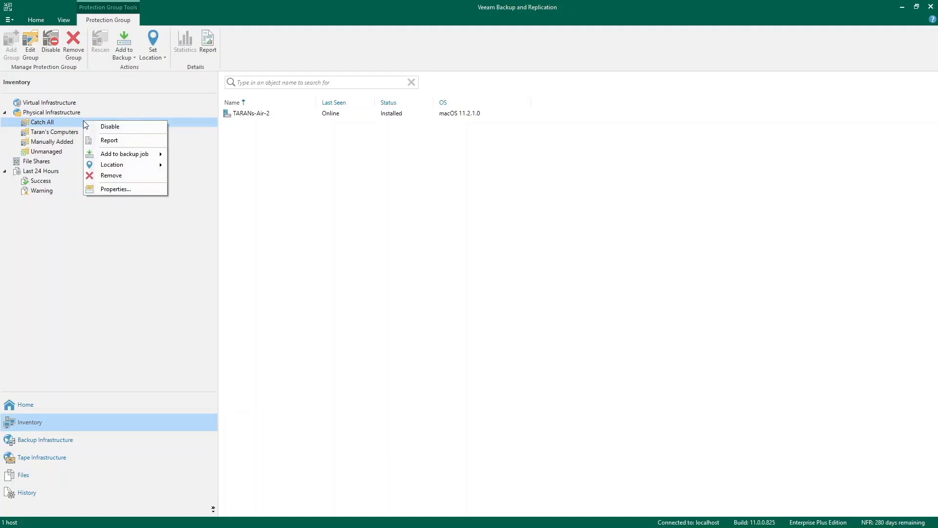
pyautogui.moveTo(120, 155)
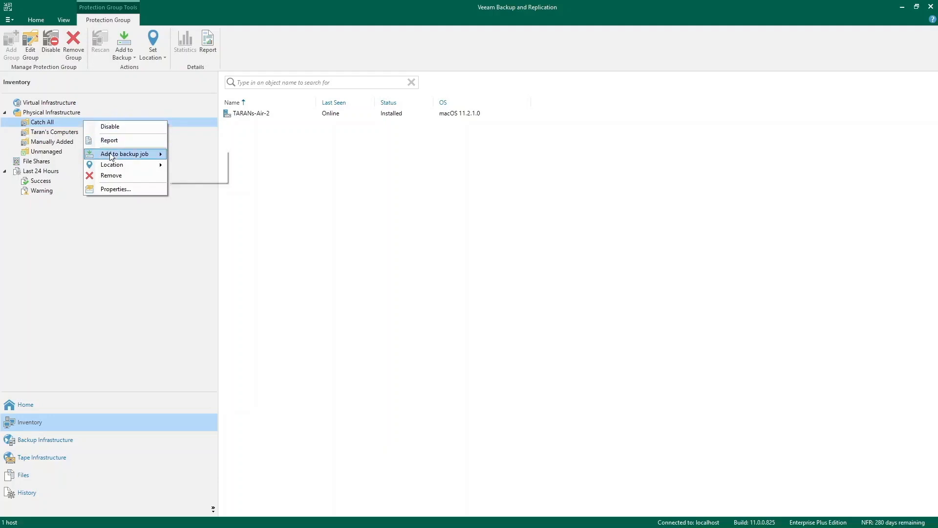
pyautogui.moveTo(203, 177)
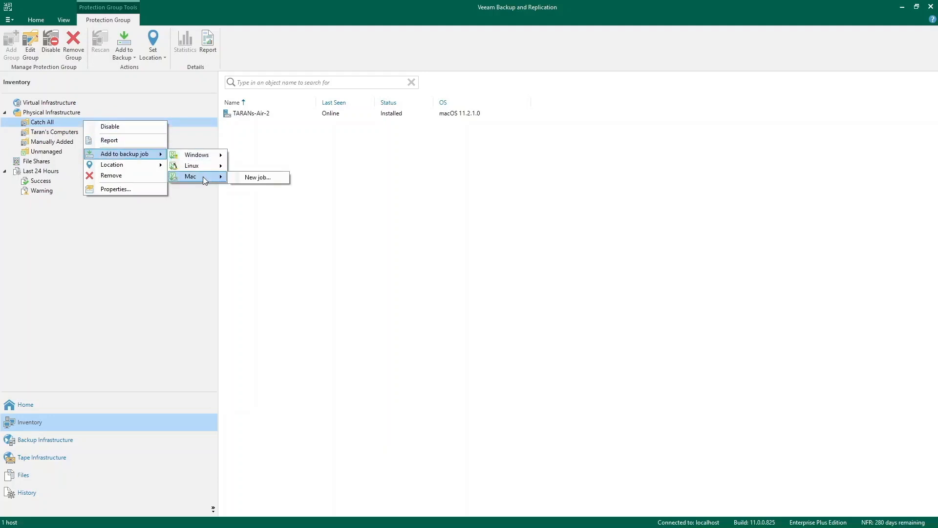
pyautogui.click(247, 179)
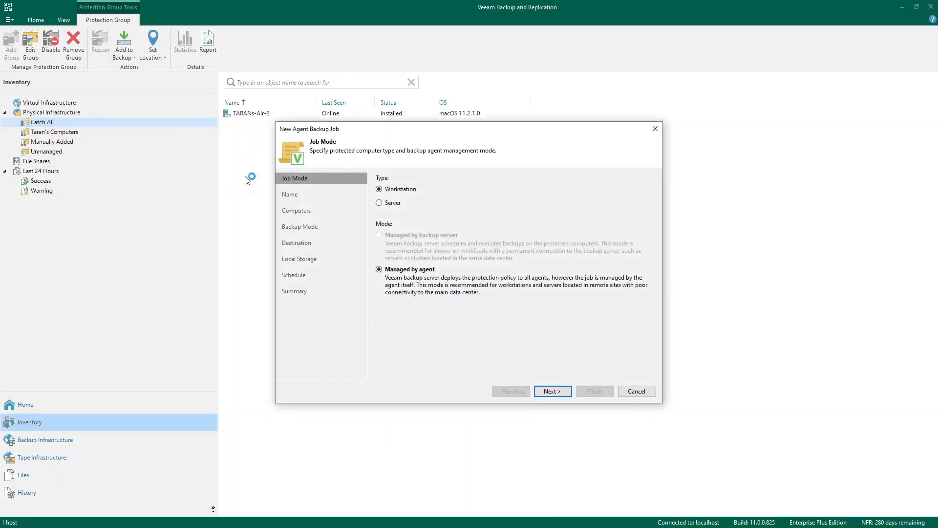
# Set the job type to Workstation, managed by agent, and name the job Mac Backup
pyautogui.click(394, 207)
pyautogui.click(404, 192)
pyautogui.click(563, 391)
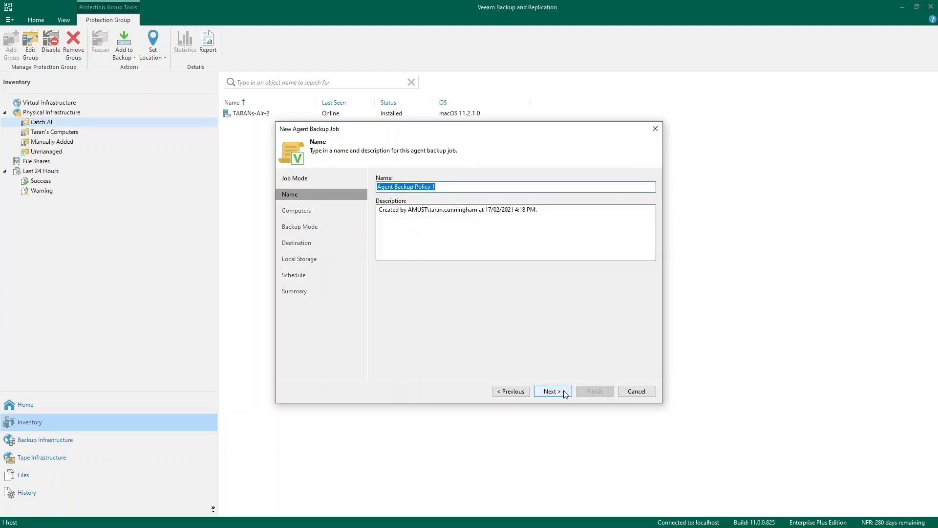
pyautogui.write('Ma')
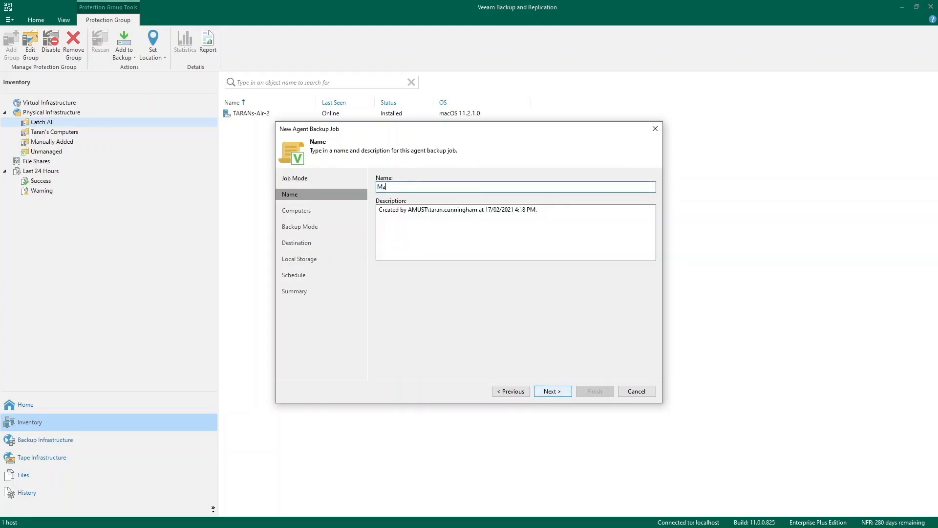
pyautogui.write('c Backup')
pyautogui.click(552, 391)
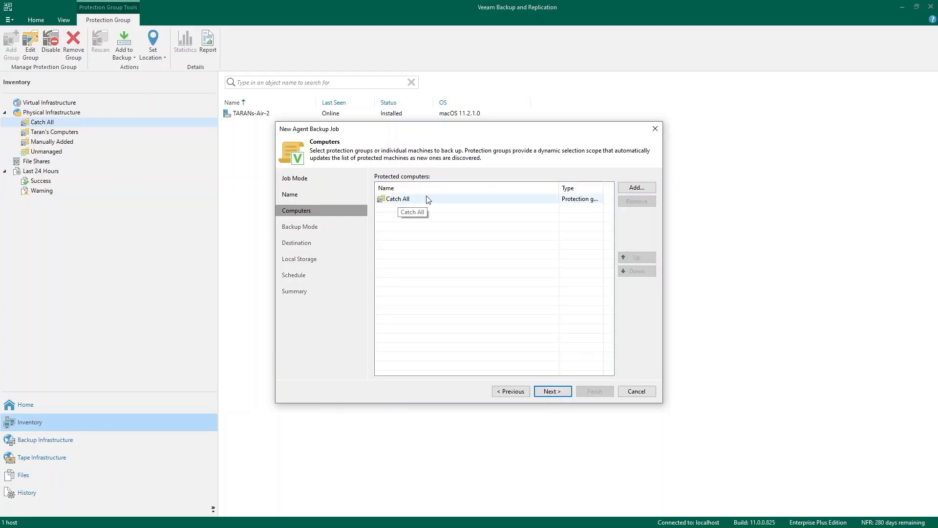
# Examine which protected computers can be added, keeping only the Catch All group in the job
pyautogui.click(626, 188)
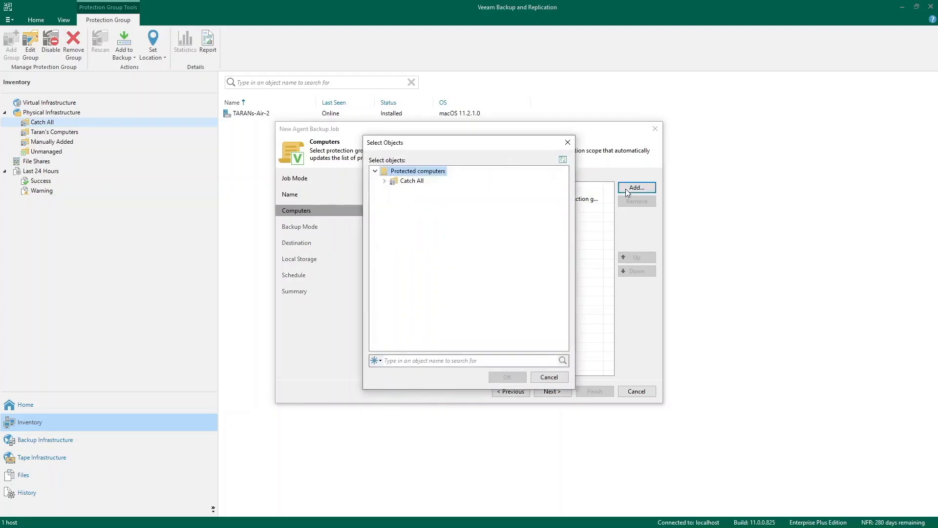
pyautogui.click(386, 181)
pyautogui.click(548, 379)
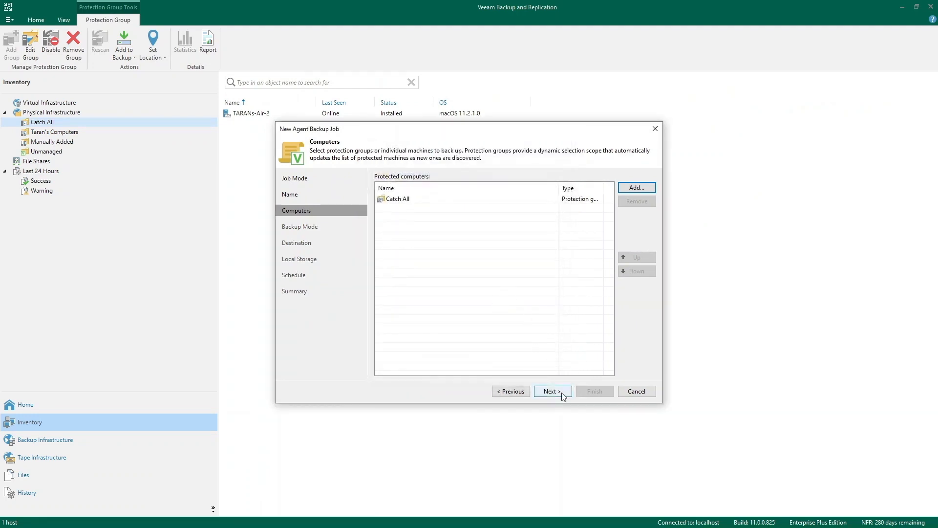
pyautogui.click(561, 392)
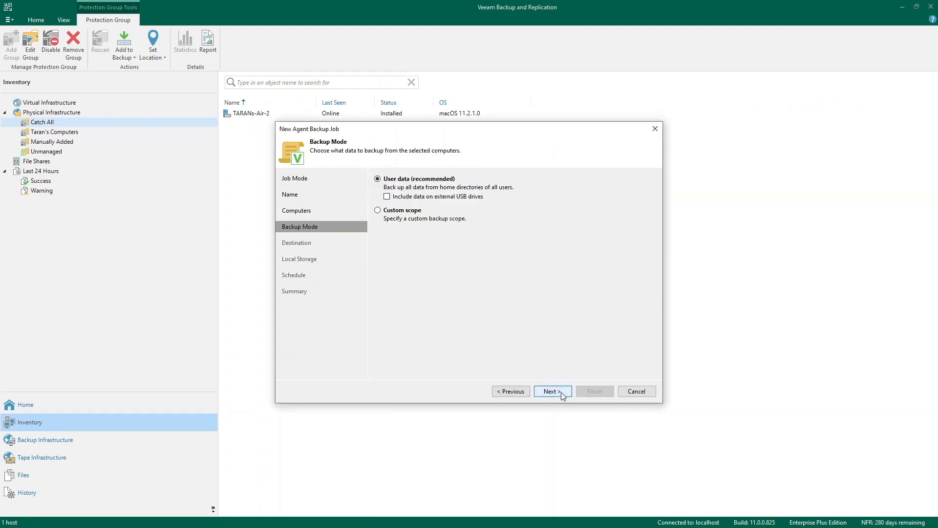
# Set the backup mode to Custom scope and add the user's home directory under /Users/ without any file filters
pyautogui.click(378, 211)
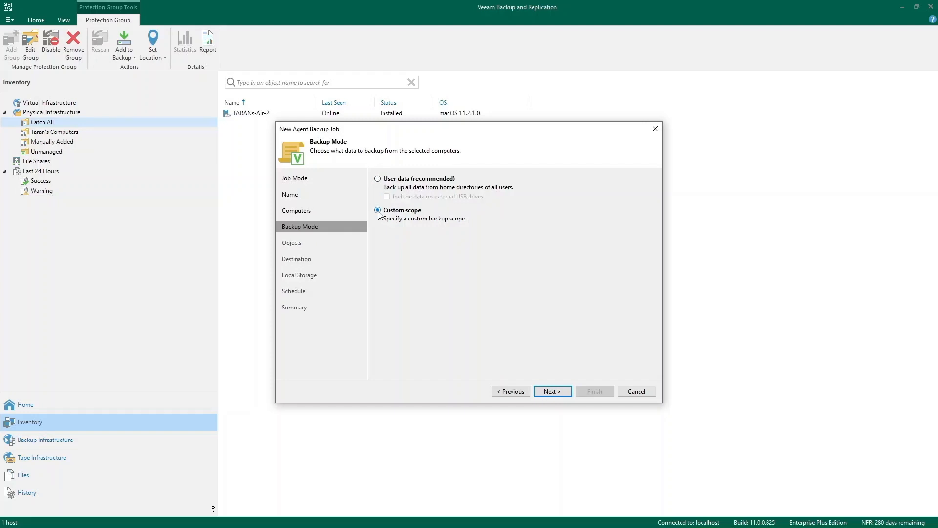
pyautogui.click(553, 392)
pyautogui.click(646, 191)
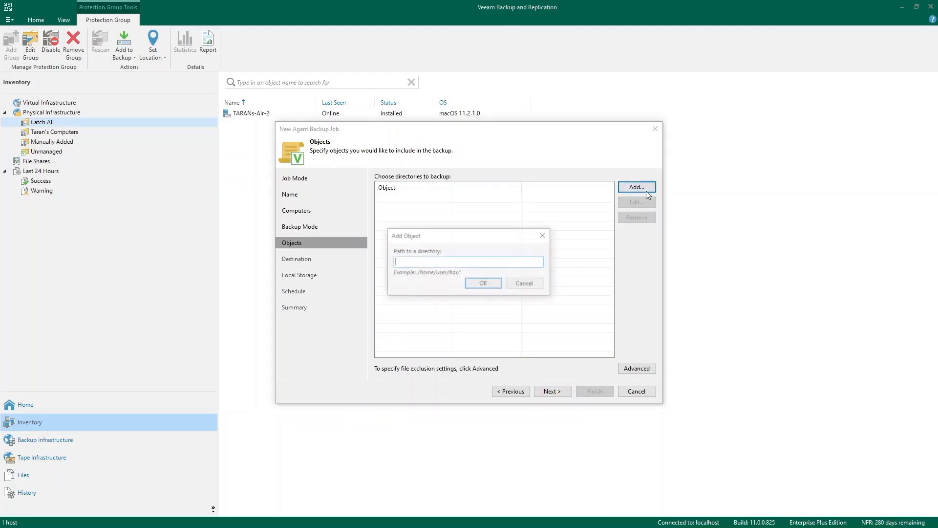
pyautogui.write('/Users/taran')
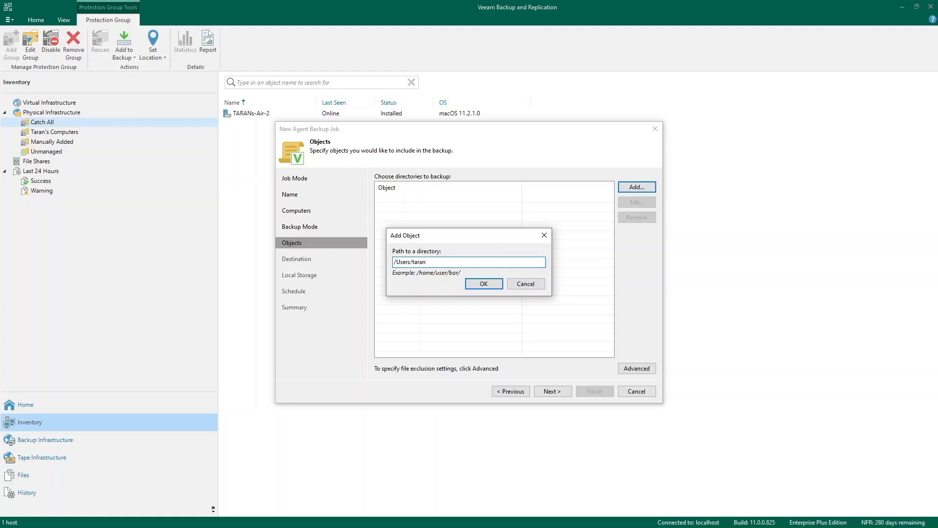
pyautogui.write('/')
pyautogui.click(499, 284)
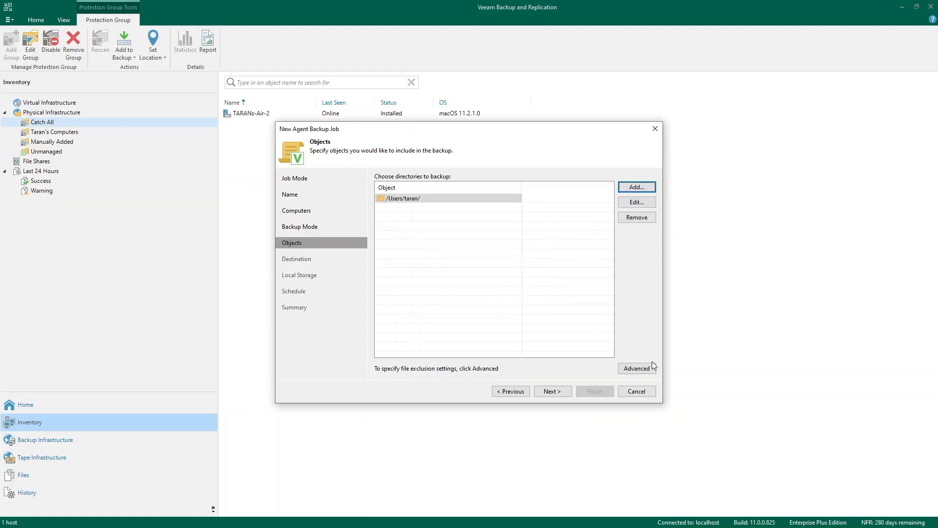
pyautogui.click(636, 369)
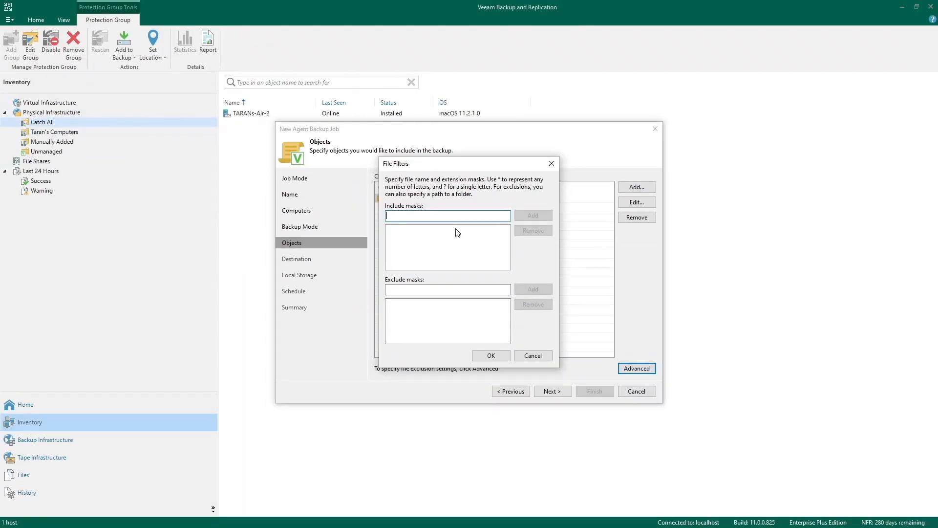
pyautogui.click(535, 356)
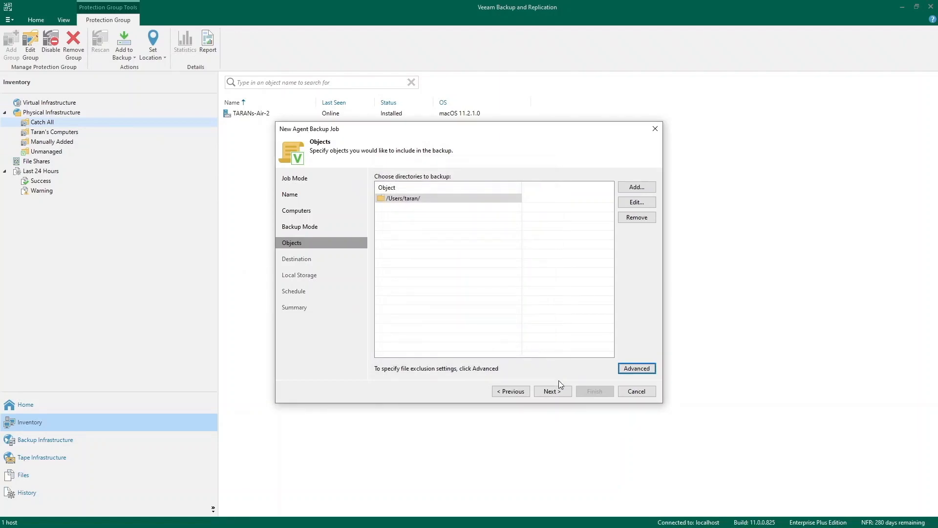
pyautogui.click(553, 391)
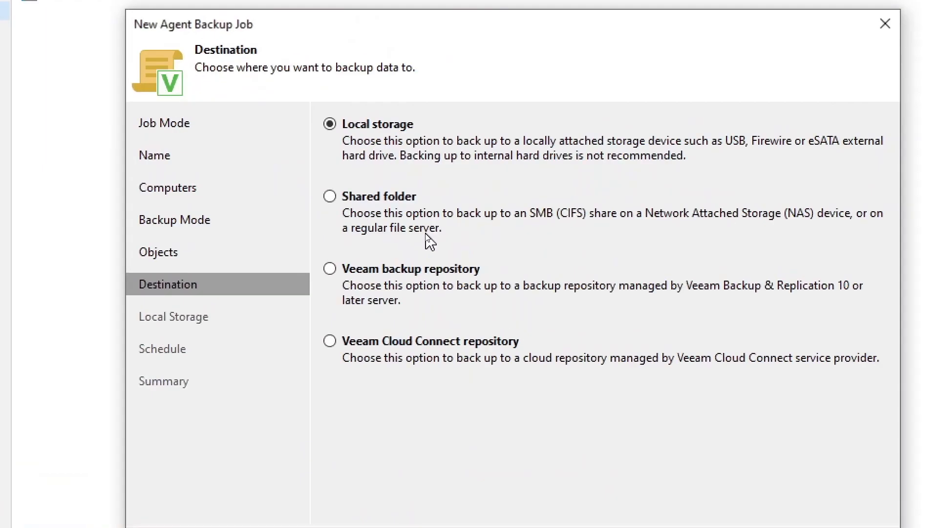
# Choose Veeam backup repository as the destination and accept the default backup server DNS name
pyautogui.click(329, 269)
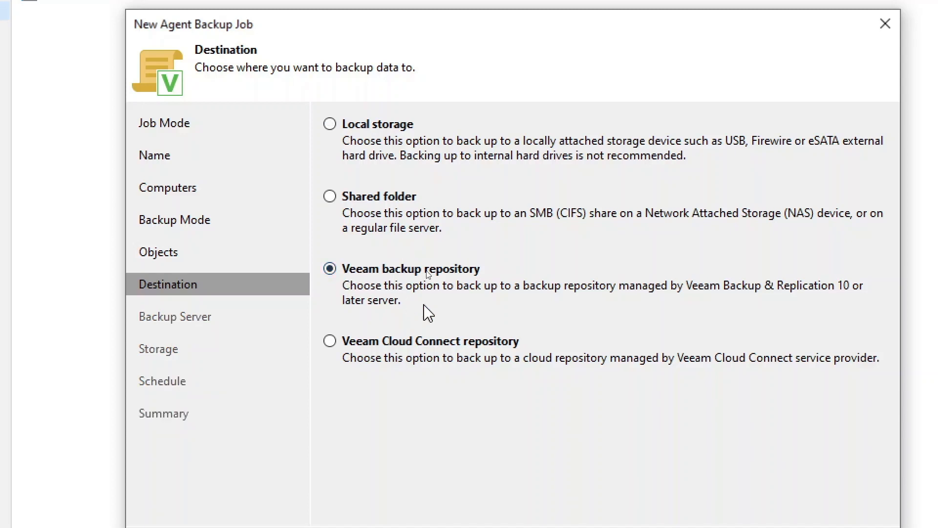
pyautogui.click(688, 437)
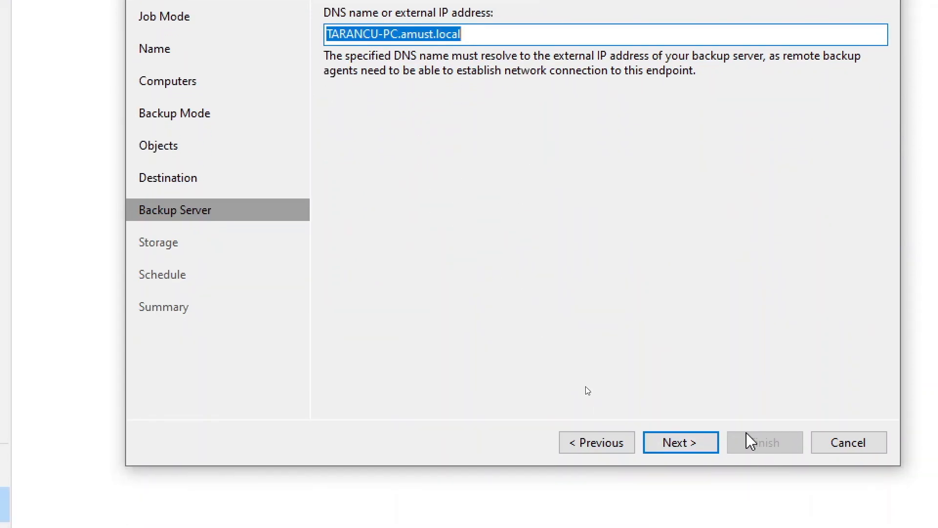
pyautogui.click(684, 444)
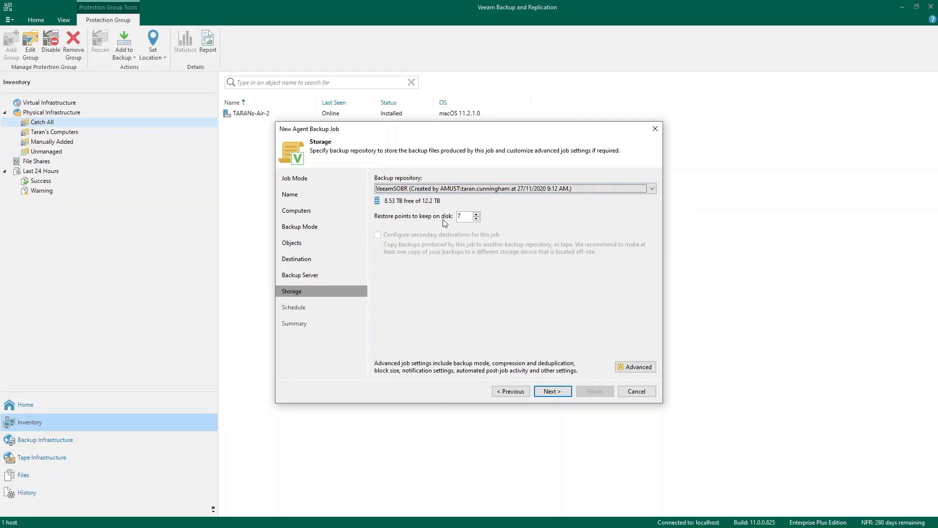
# Review the advanced backup, maintenance, storage and notification settings, then accept the VeeamSOBR repository with 7 restore points
pyautogui.click(634, 369)
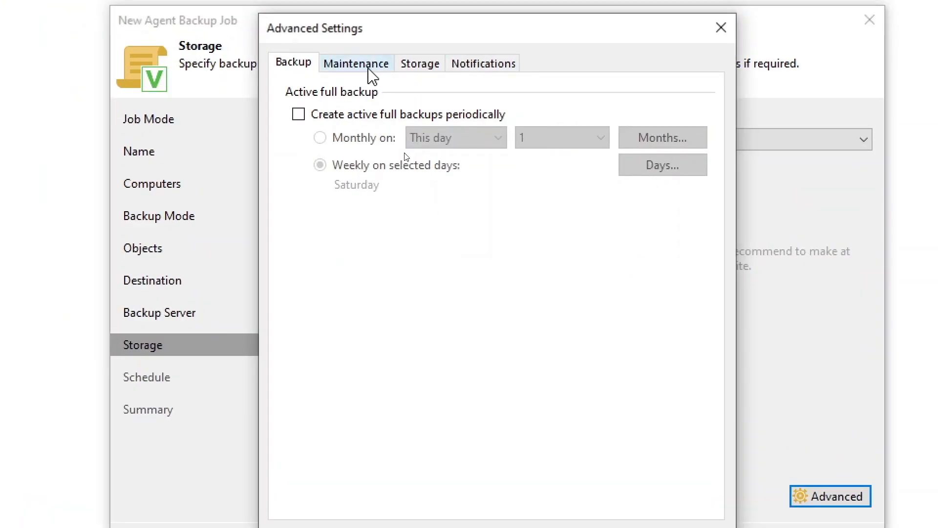
pyautogui.click(371, 74)
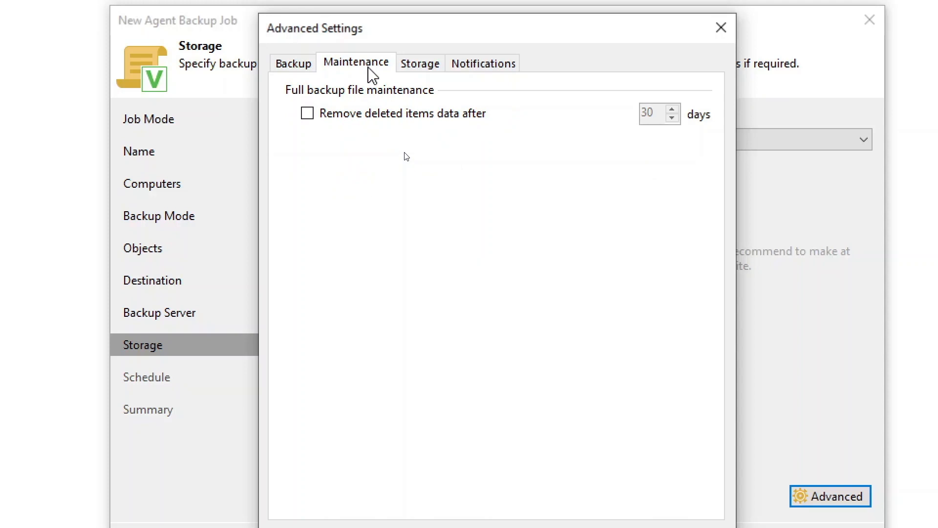
pyautogui.click(423, 68)
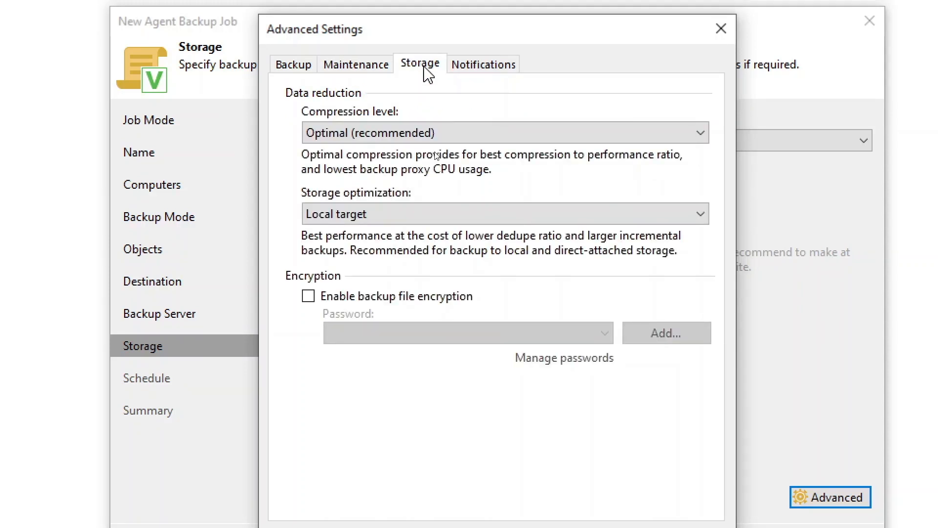
pyautogui.click(481, 76)
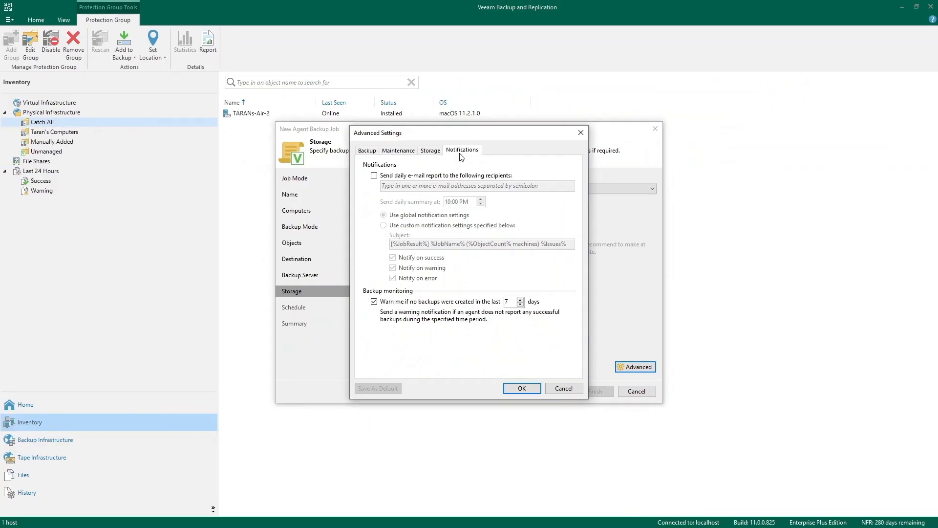
pyautogui.click(533, 390)
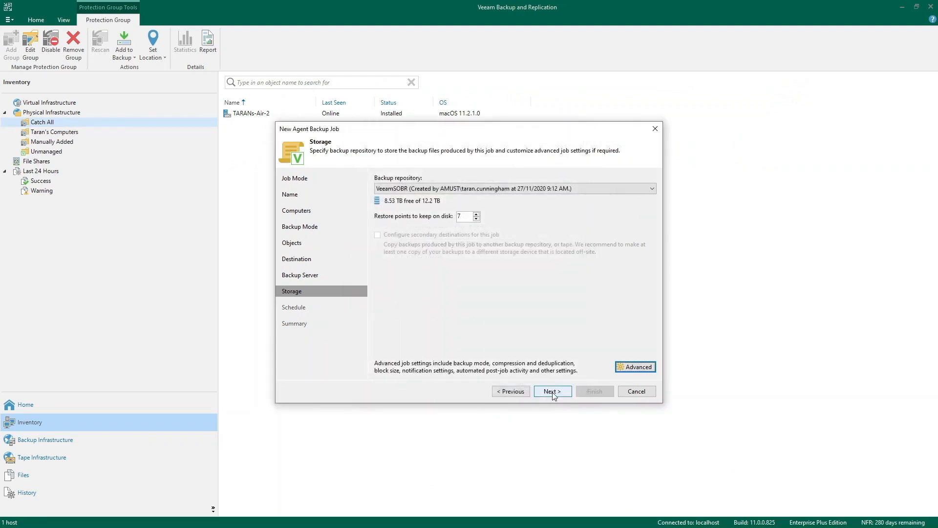
pyautogui.click(553, 391)
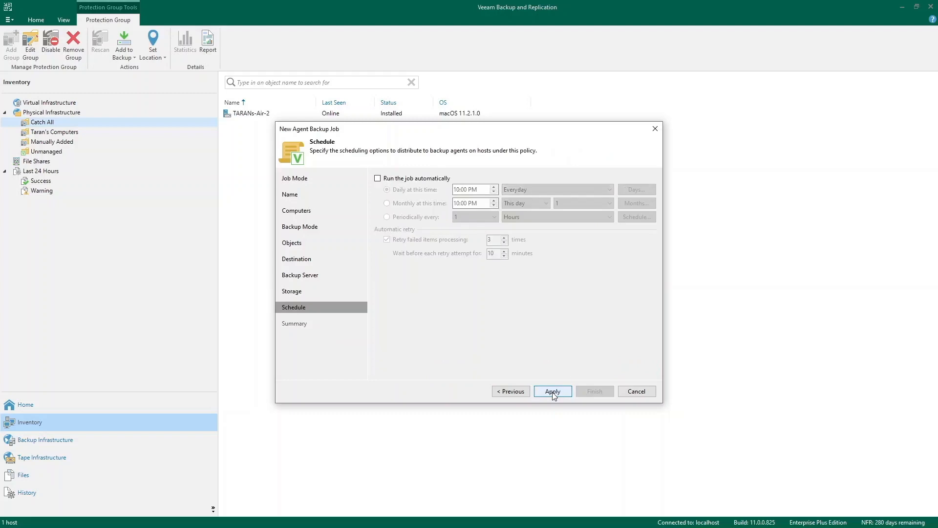
# Schedule the job to run automatically every day with a changed start time, and finish the wizard to return to the job list
pyautogui.click(377, 179)
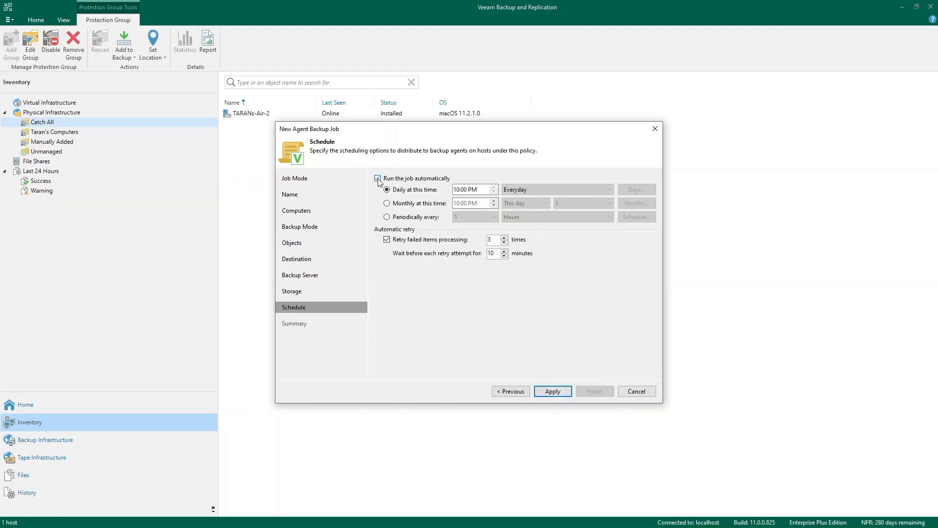
pyautogui.click(458, 194)
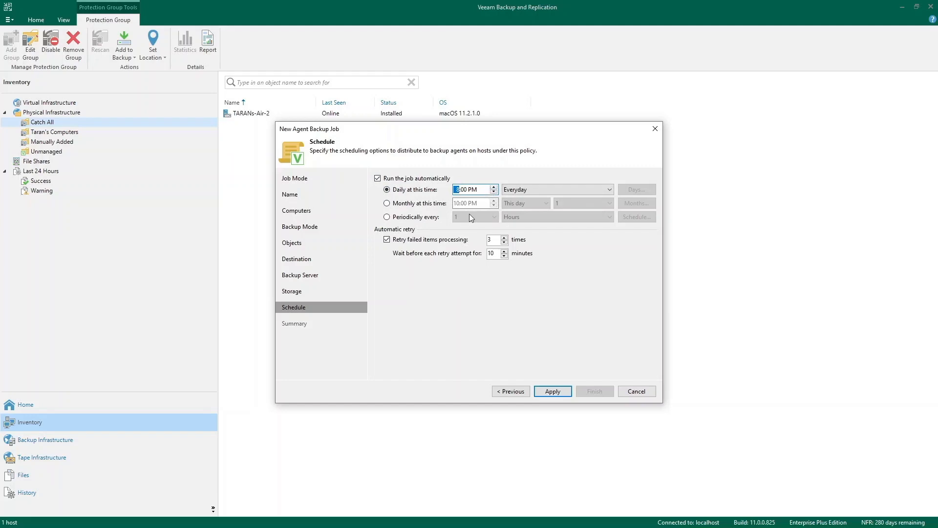
pyautogui.click(553, 391)
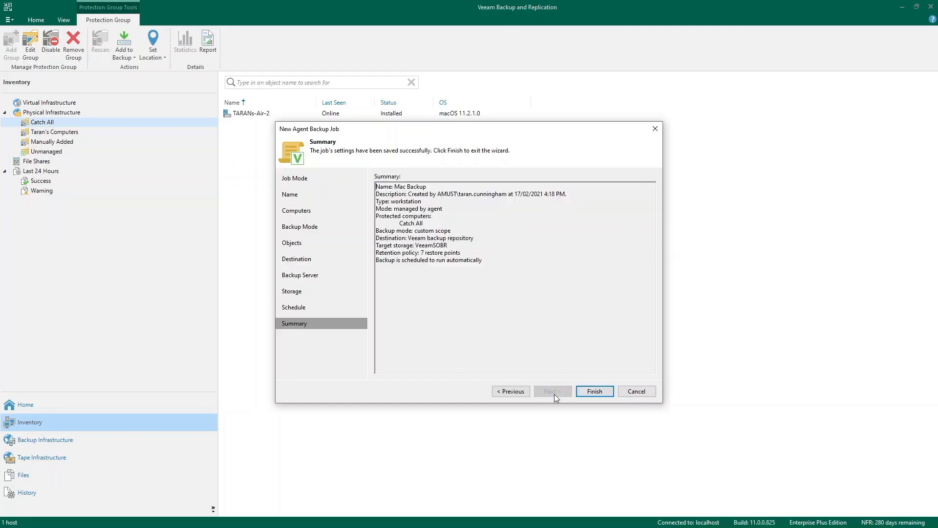
pyautogui.click(595, 391)
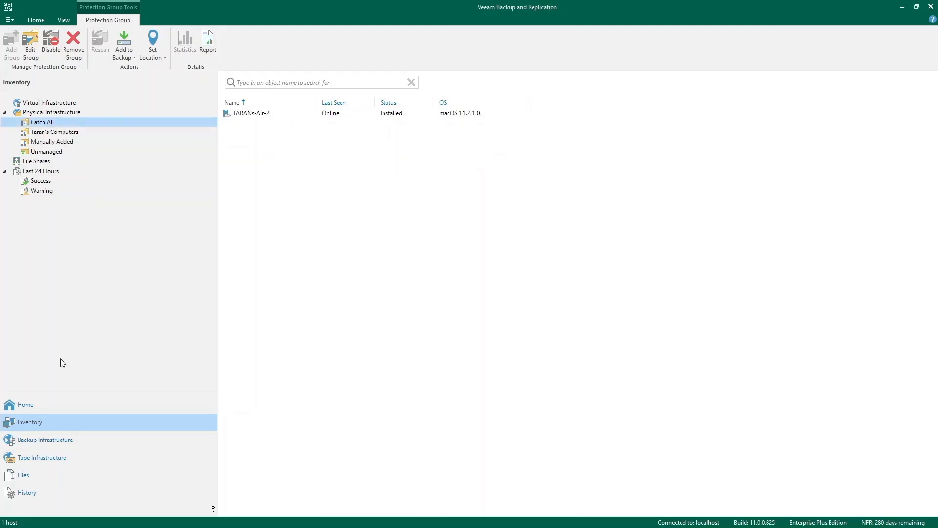
pyautogui.click(29, 406)
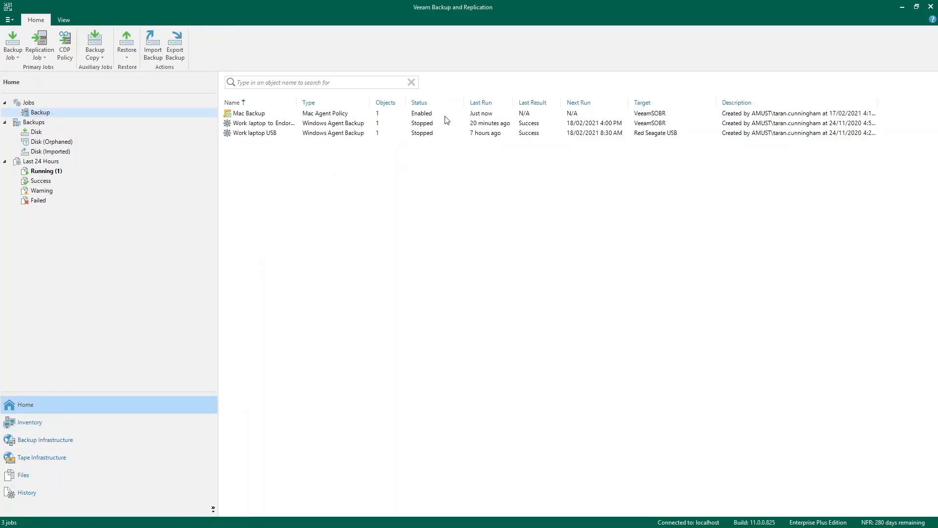
# Check the Mac Backup policy's configuration status, then switch to Terminal on the Mac and list its jobs with veeamconfig job list
pyautogui.click(424, 115)
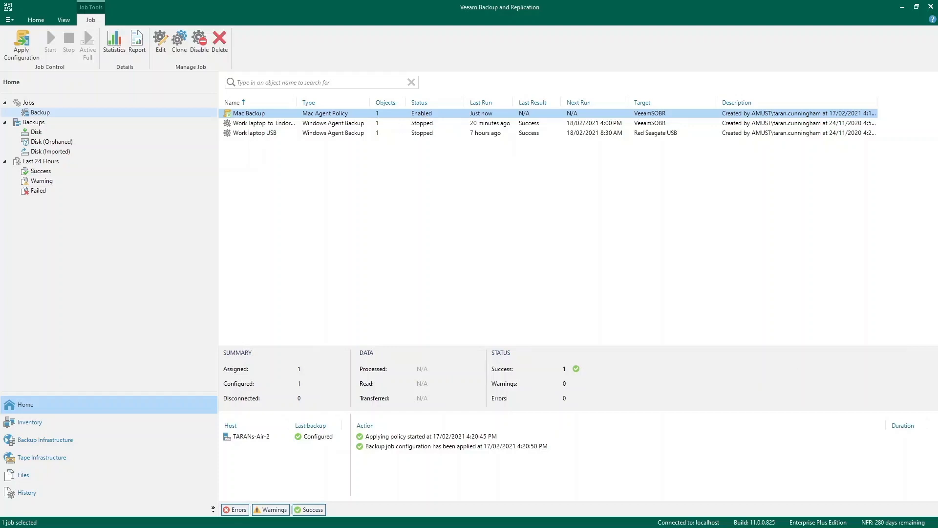
pyautogui.hotkey('alt', 'Tab')
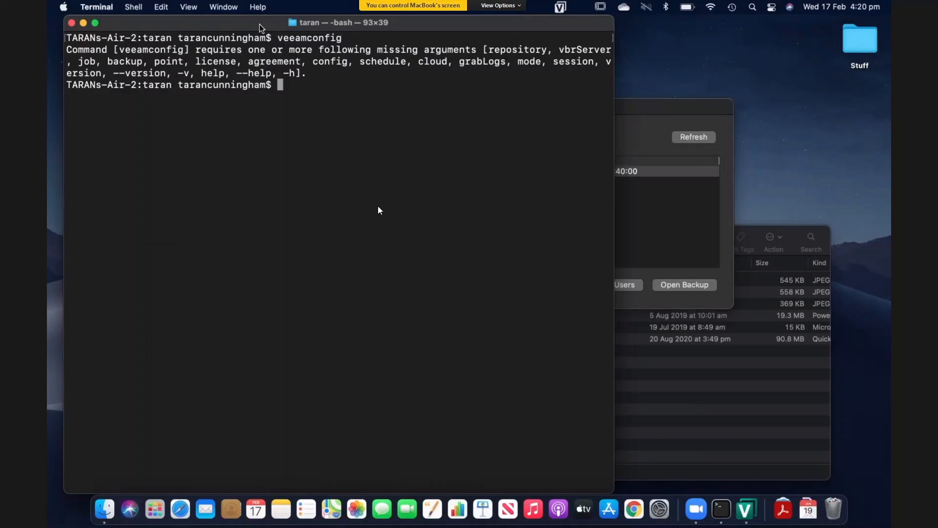
pyautogui.click(362, 203)
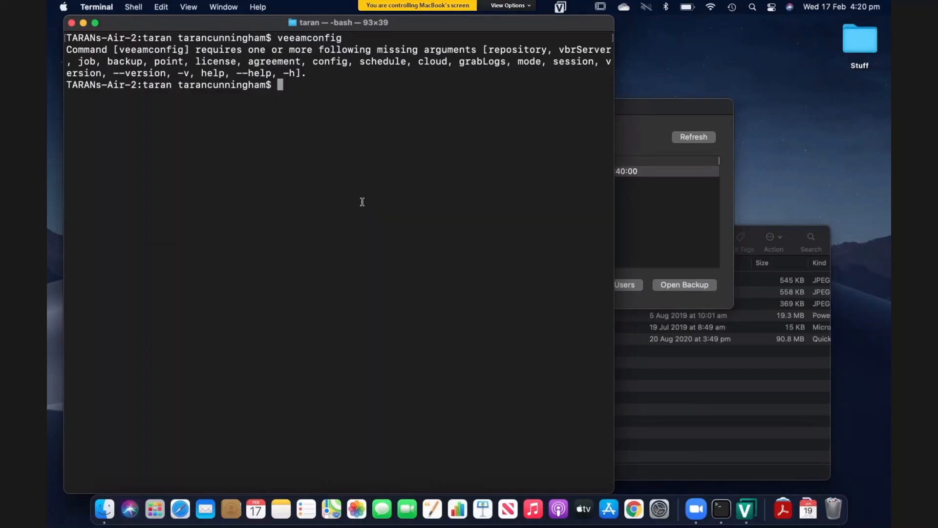
pyautogui.press('Up')
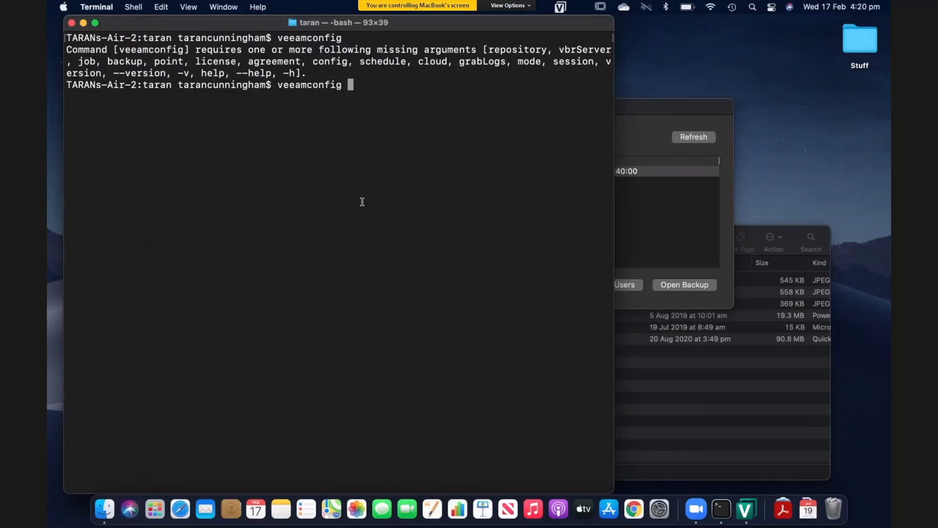
pyautogui.write('job list')
pyautogui.press('Return')
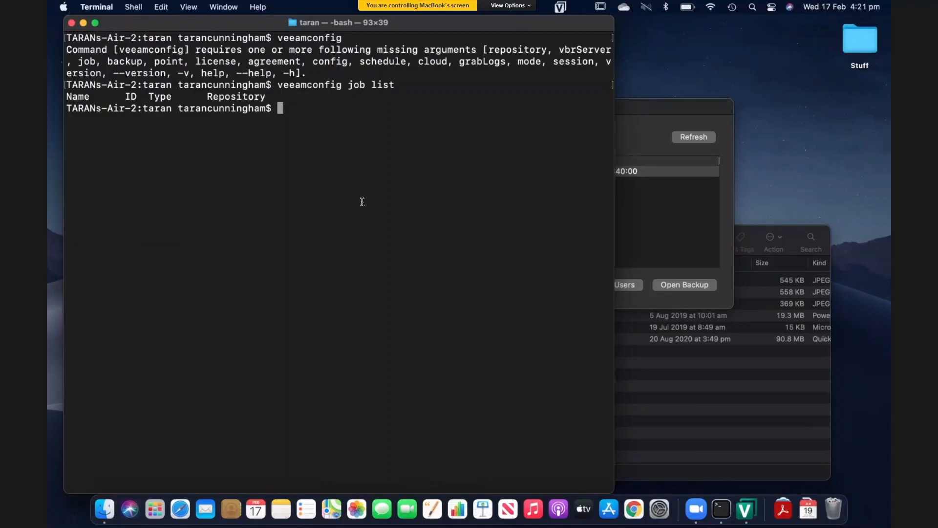
# Sync the agent with the backup server using veeamconfig mode syncNow, and list the jobs again
pyautogui.write('veeamconfig mode syncNow')
pyautogui.press('Return')
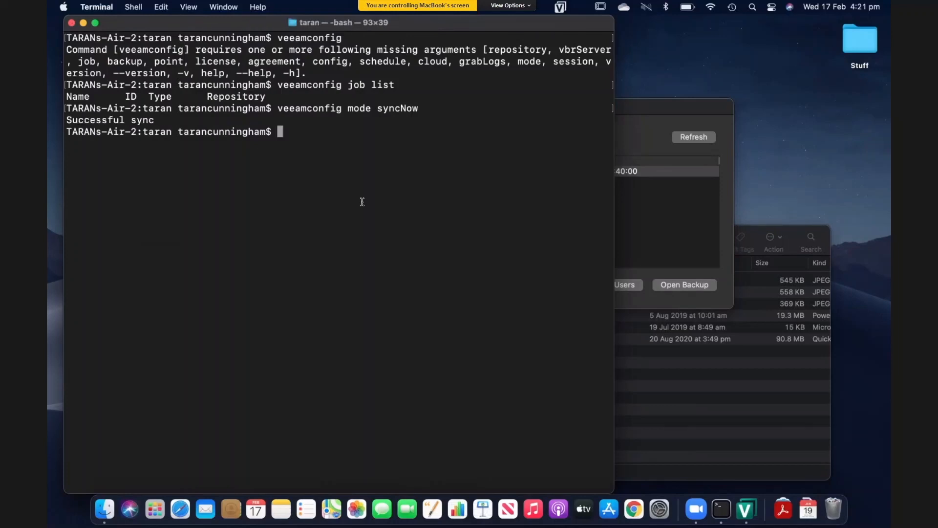
pyautogui.press('Up')
pyautogui.press('Up')
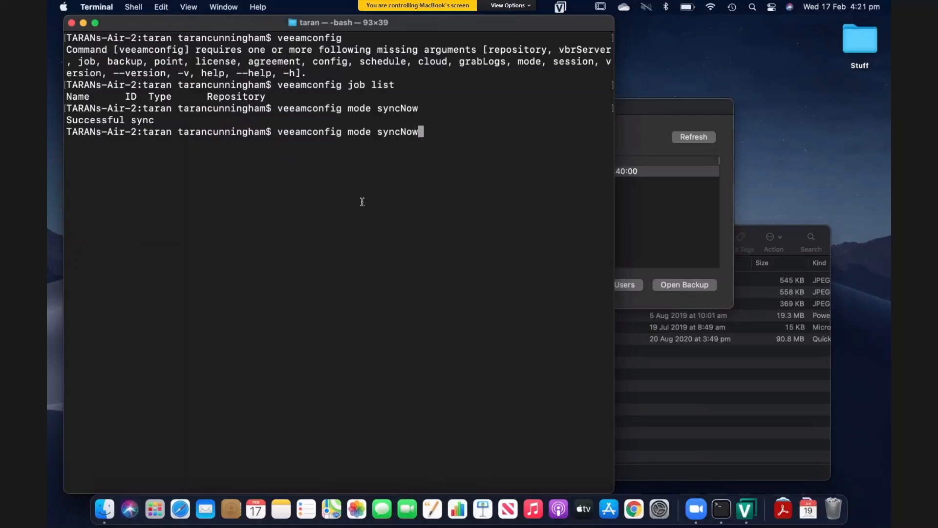
pyautogui.press('Return')
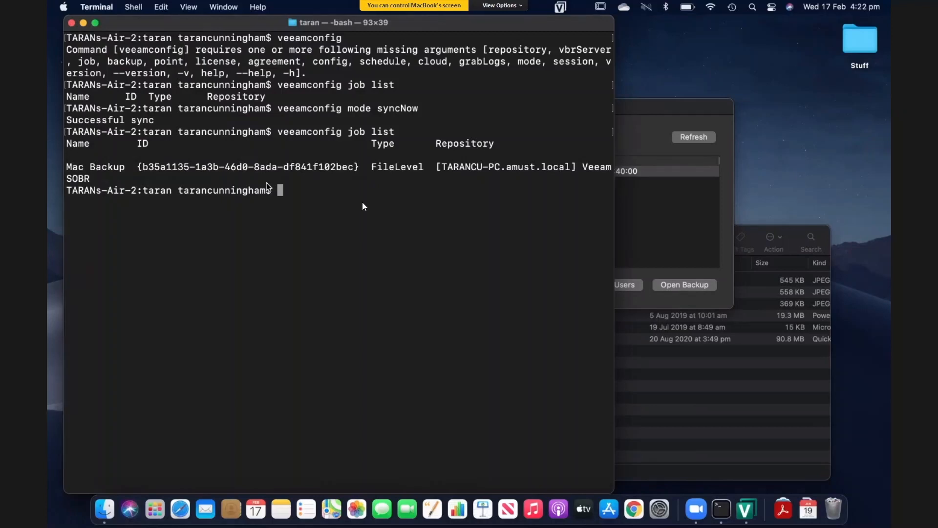
# Start the Mac Backup job with veeamconfig job start --id b35a1135-1a3b-46d0-8ada-df841f102bec
pyautogui.press('Up')
pyautogui.press('BackSpace')
pyautogui.press('BackSpace')
pyautogui.press('BackSpace')
pyautogui.press('BackSpace')
pyautogui.write('s')
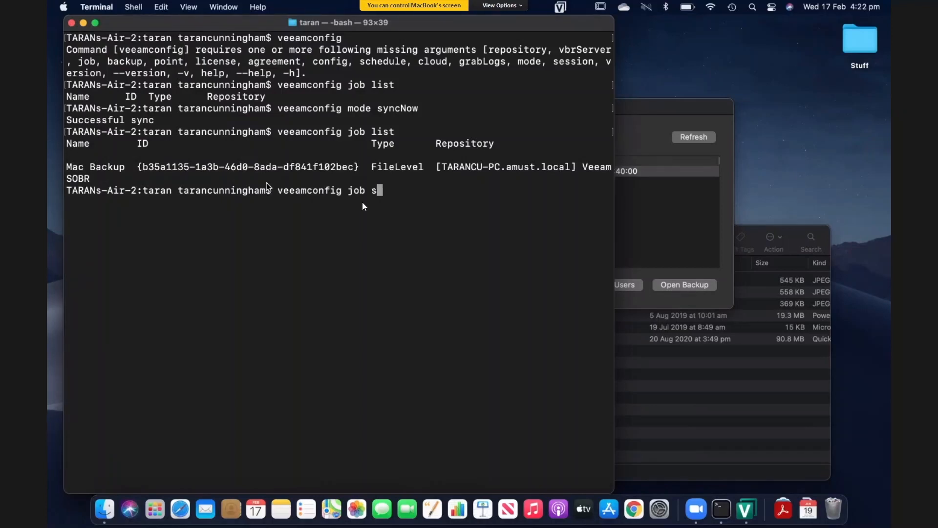
pyautogui.write('tart --id')
pyautogui.moveTo(143, 167); pyautogui.dragTo(329, 169)
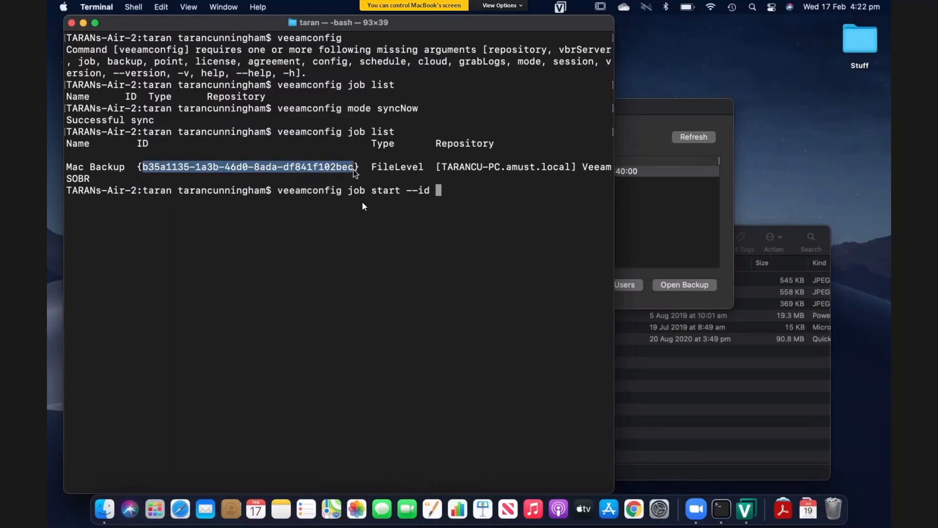
pyautogui.write('b35a1135-1a3b-46d0-8ada-df841f102bec')
pyautogui.press('Return')
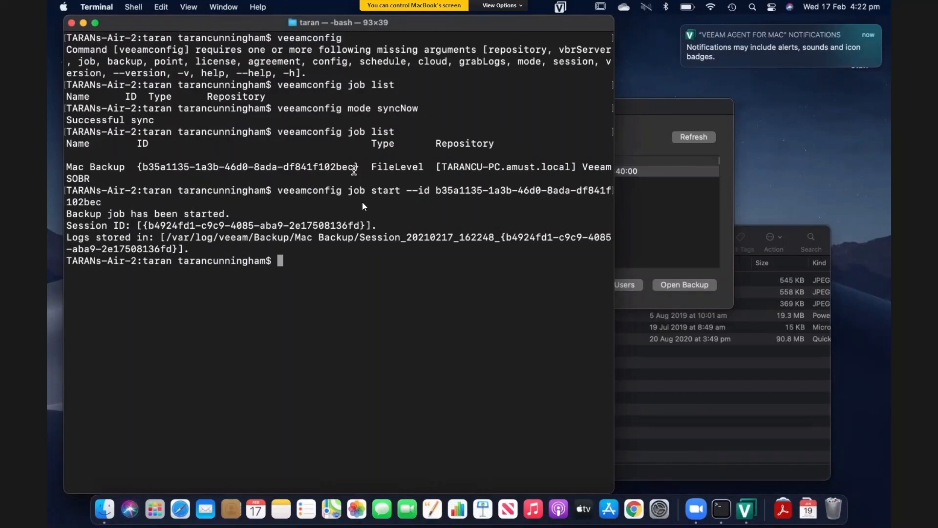
# List the backup sessions with veeamconfig session list and examine the Mac Backup entry
pyautogui.write('veeamconfig ')
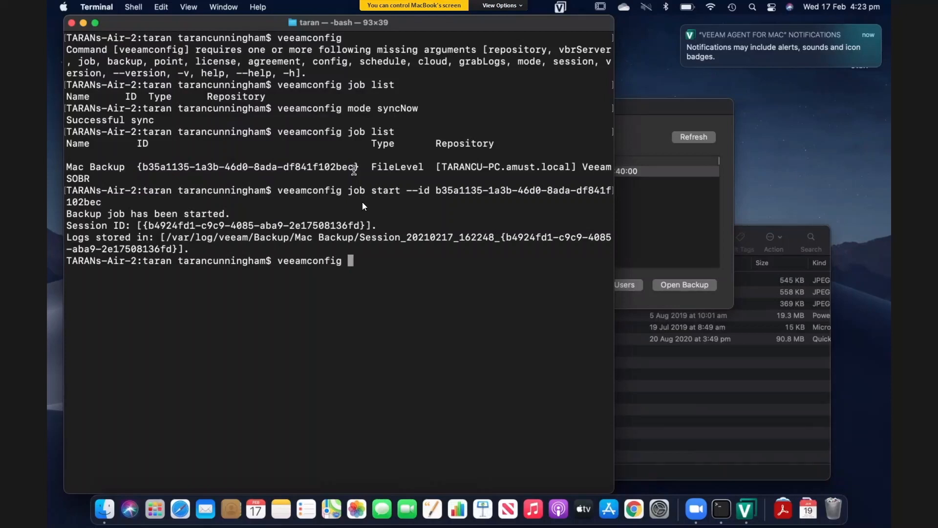
pyautogui.write('session list')
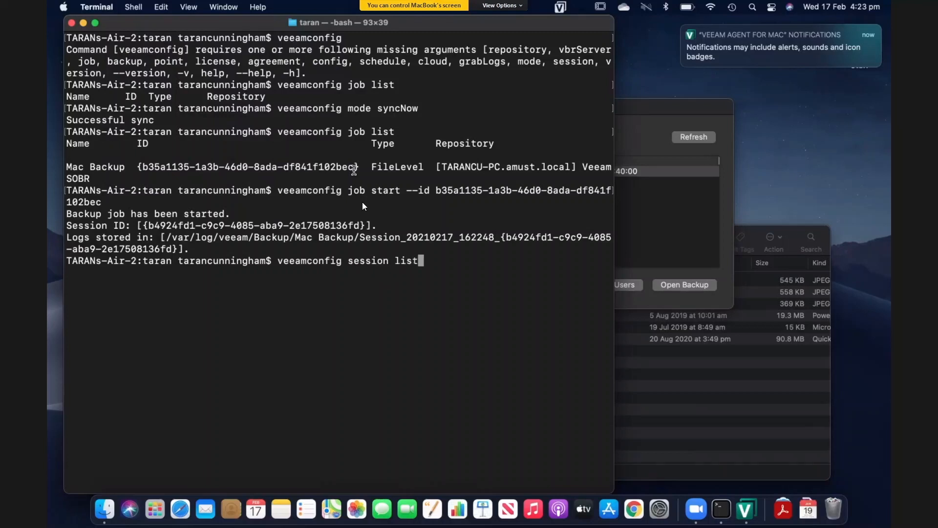
pyautogui.press('Return')
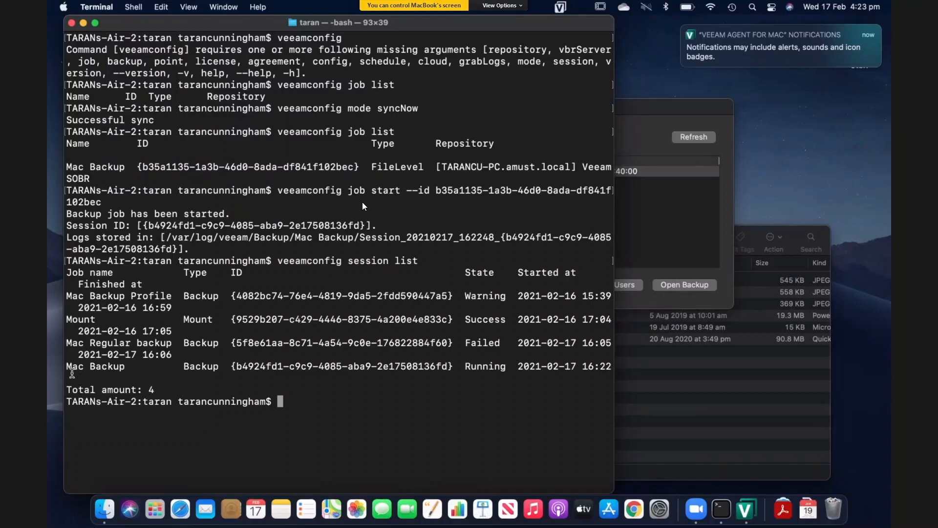
pyautogui.moveTo(72, 368); pyautogui.dragTo(530, 366)
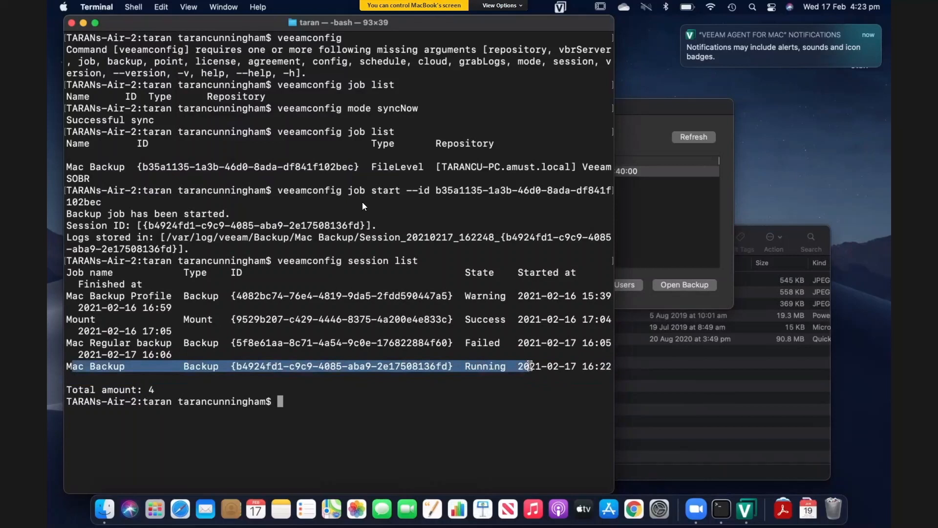
pyautogui.click(560, 367)
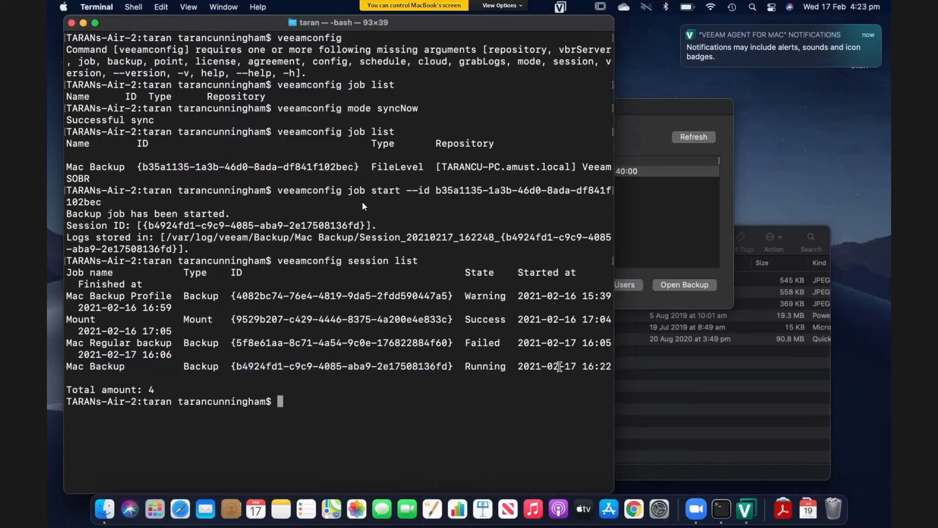
# Run veeamconfig session list again and recheck the state of the Mac Backup session
pyautogui.press('Up')
pyautogui.press('Return')
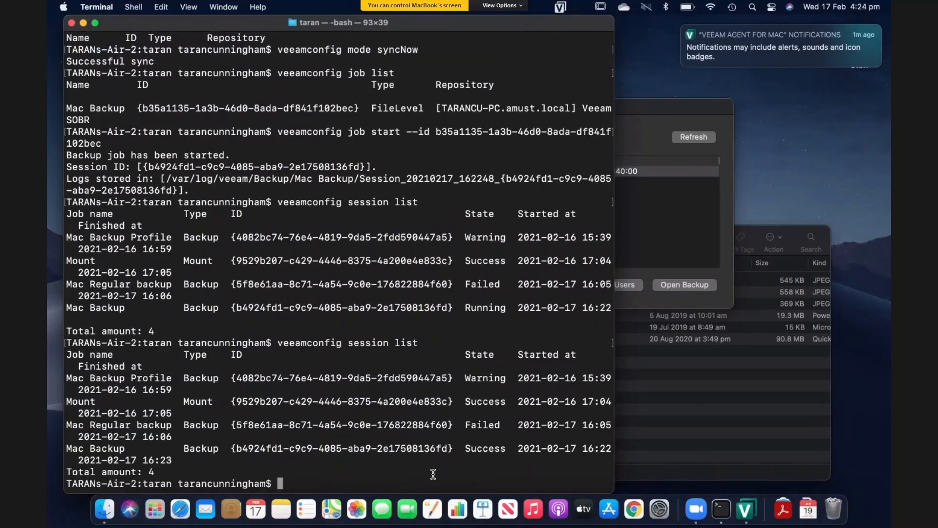
pyautogui.moveTo(461, 451); pyautogui.dragTo(525, 450)
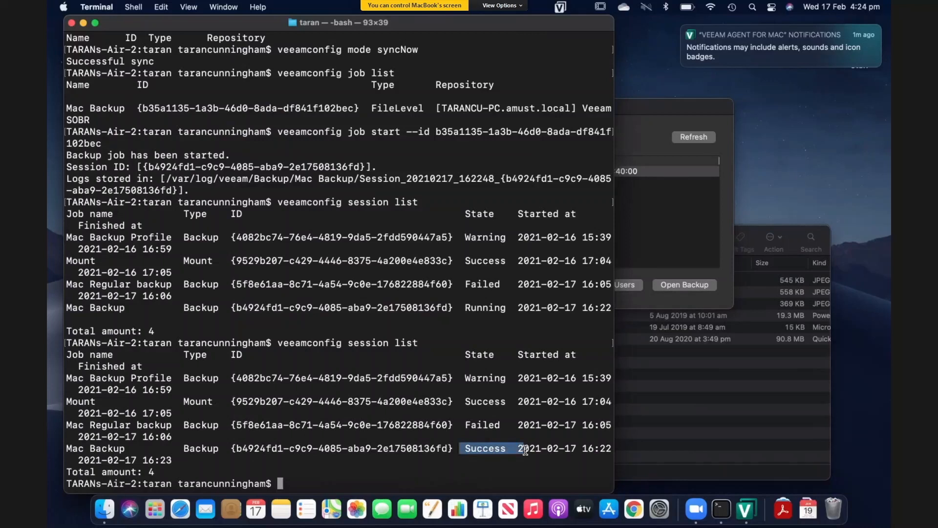